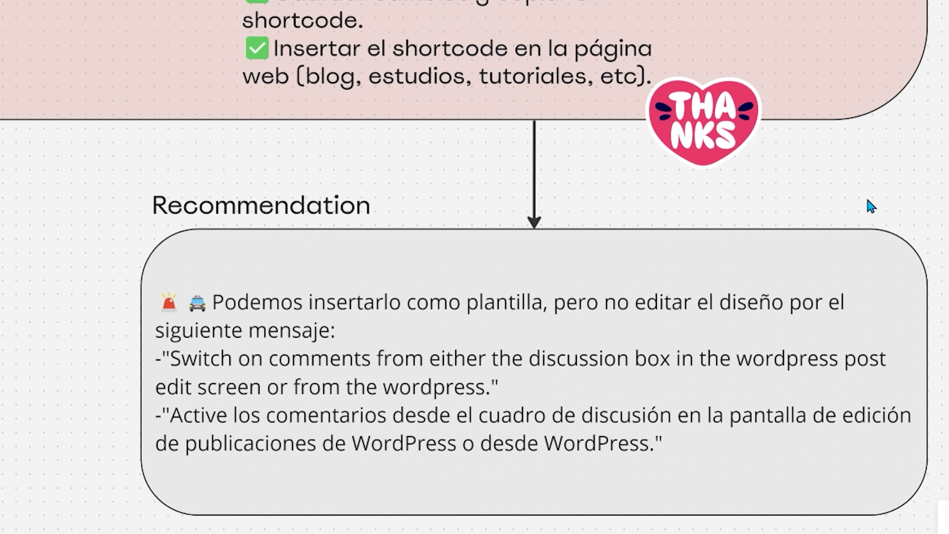
- Switch to the WordPress dashboard and open the list of all pages
{"action": "double_click", "coordinate": [279, 385]}
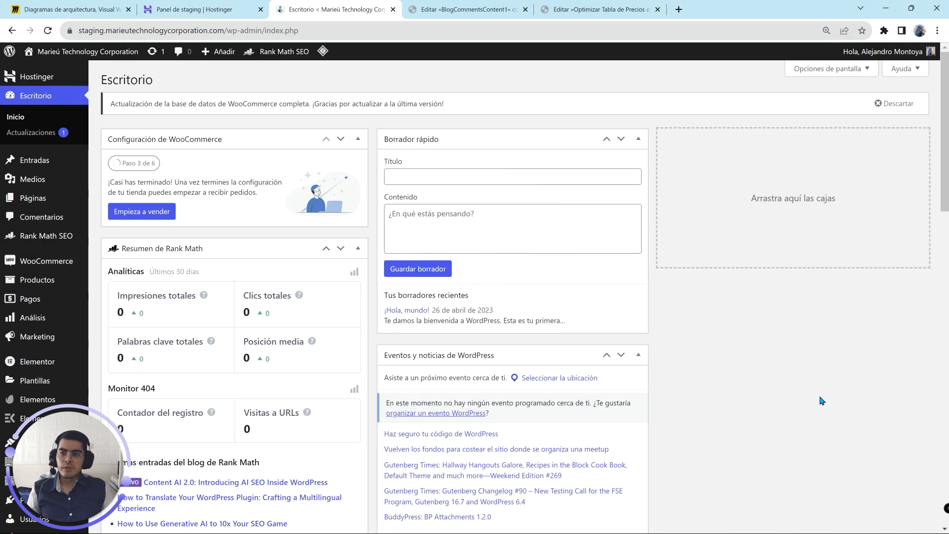
{"action": "mouse_move", "coordinate": [109, 44]}
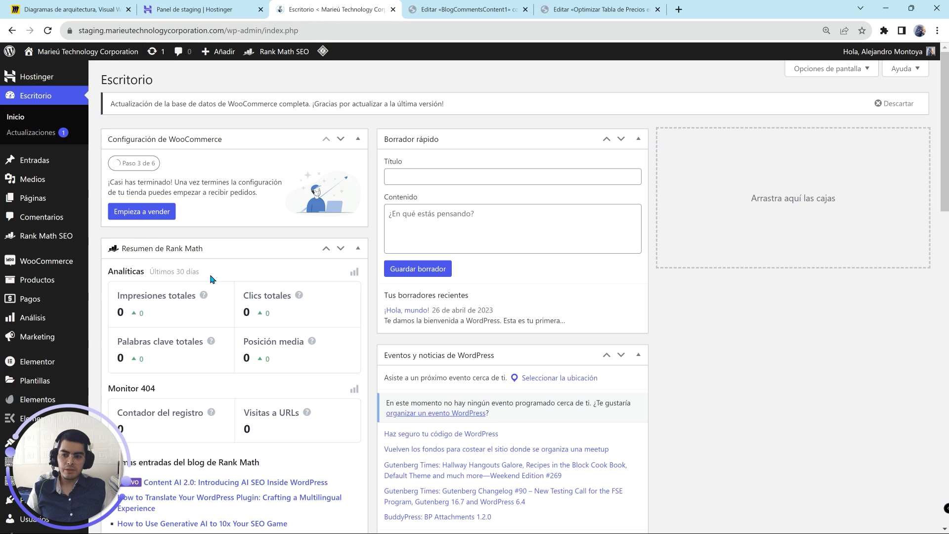
{"action": "mouse_move", "coordinate": [33, 197]}
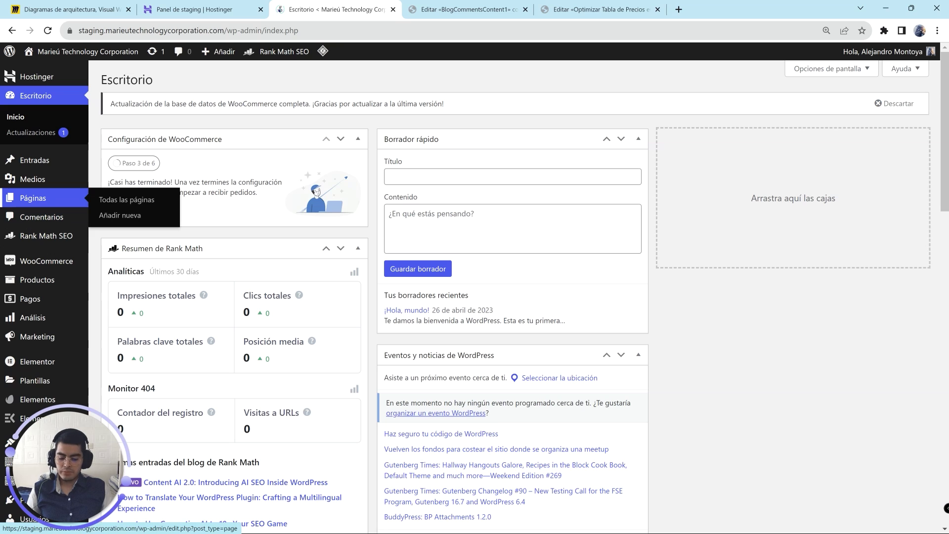
{"action": "left_click", "coordinate": [126, 199]}
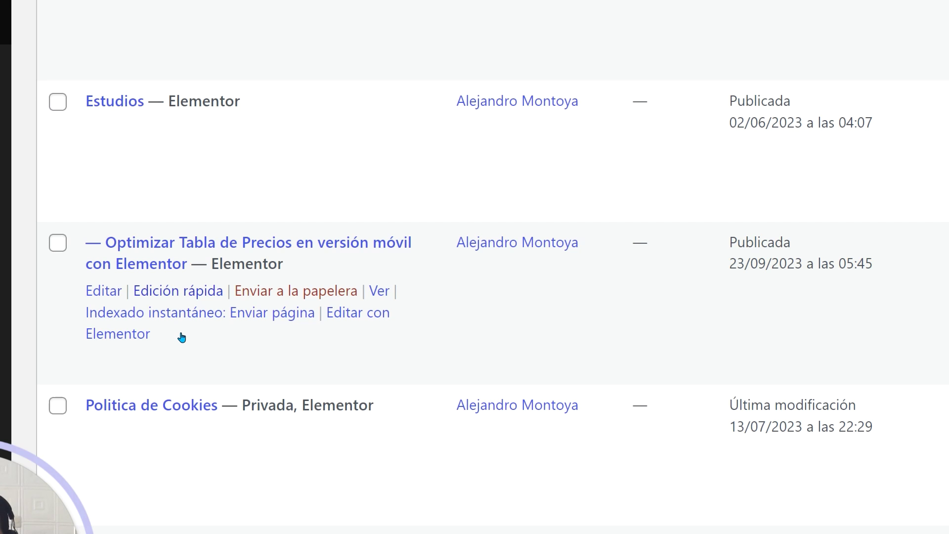
- Check the allow-comments option in the quick edit of "Optimizar Tabla de Precios en versión móvil con Elementor" and open that page in Elementor
{"action": "left_click", "coordinate": [178, 291]}
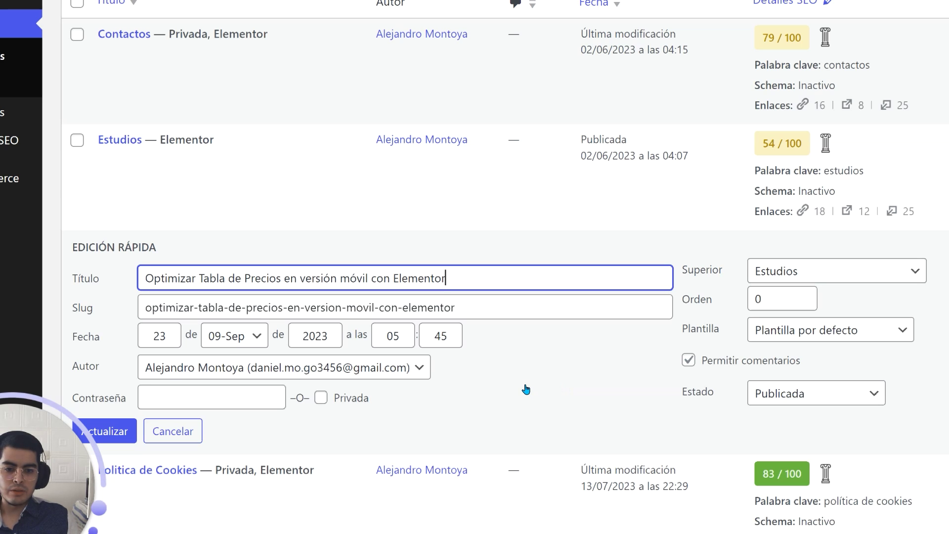
{"action": "key", "text": "Tab"}
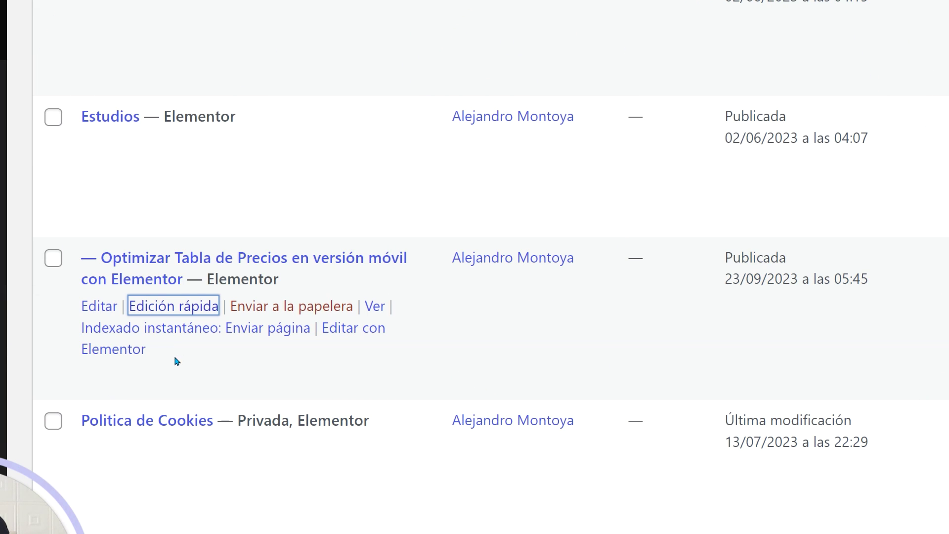
{"action": "left_click", "coordinate": [143, 350]}
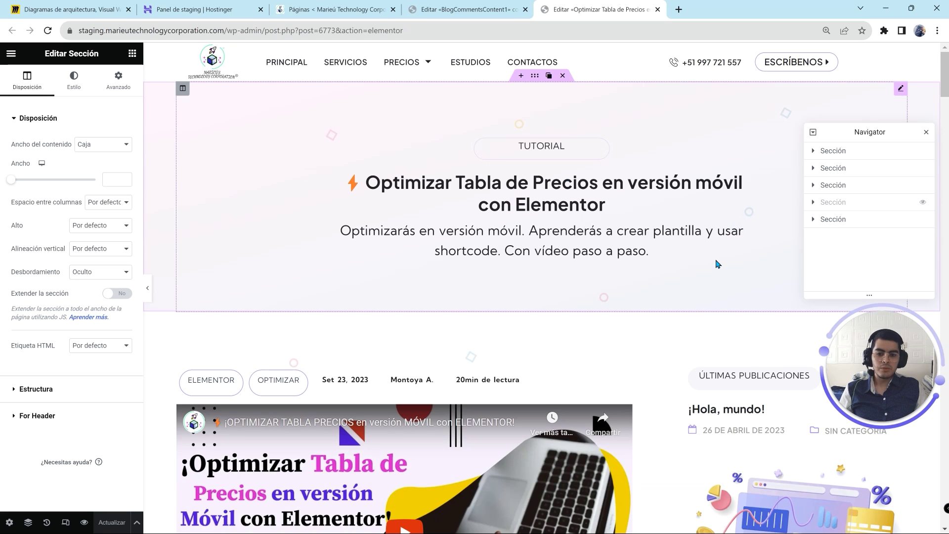
- Play the article's embedded video and review the page content down to the author section
{"action": "scroll", "coordinate": [718, 264], "scroll_direction": "down", "scroll_amount": 5}
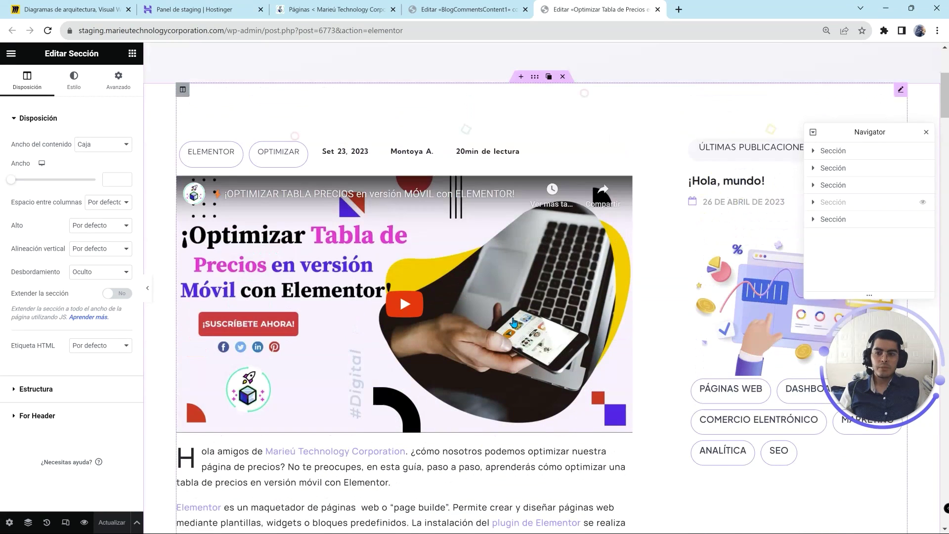
{"action": "scroll", "coordinate": [514, 322], "scroll_direction": "up", "scroll_amount": 1}
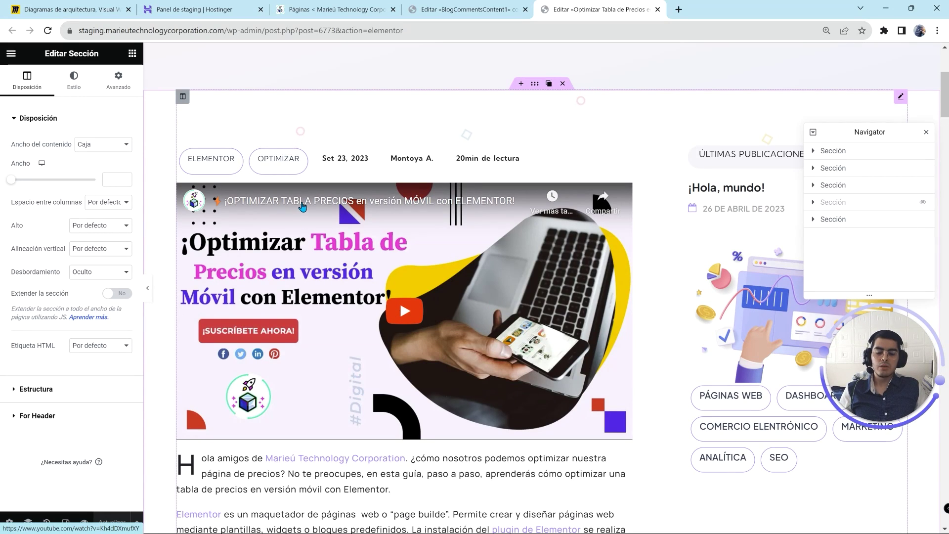
{"action": "left_click", "coordinate": [428, 300]}
{"action": "scroll", "coordinate": [296, 308], "scroll_direction": "down", "scroll_amount": 5}
{"action": "scroll", "coordinate": [296, 307], "scroll_direction": "down", "scroll_amount": 1}
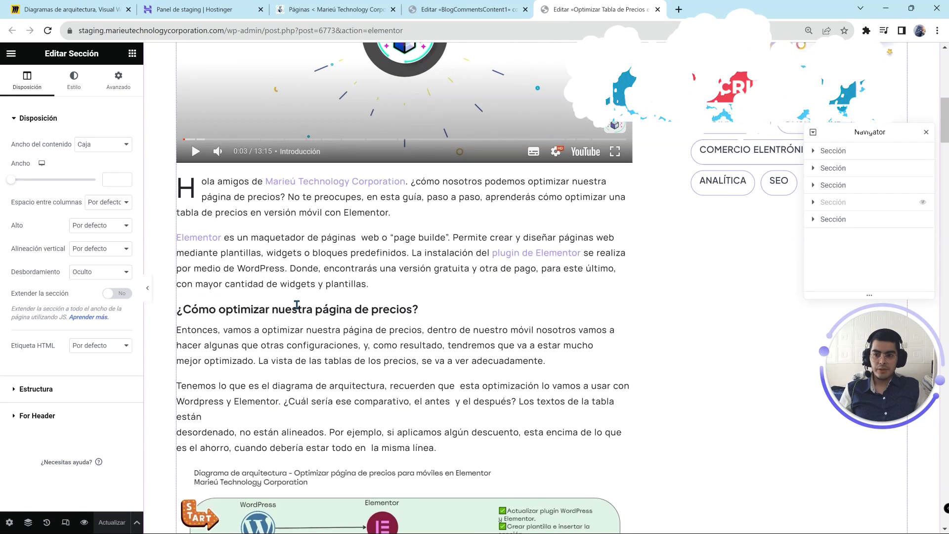
{"action": "scroll", "coordinate": [297, 305], "scroll_direction": "up", "scroll_amount": 2}
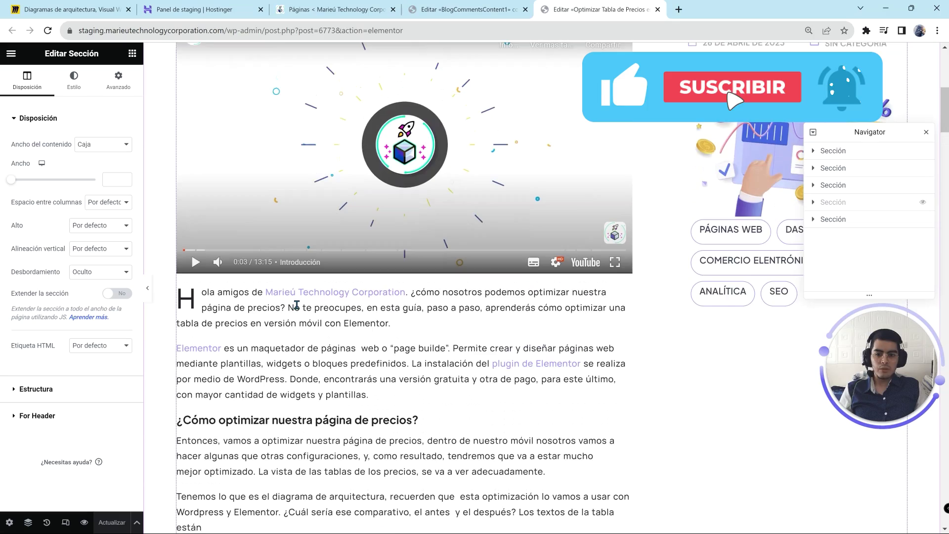
{"action": "scroll", "coordinate": [297, 305], "scroll_direction": "down", "scroll_amount": 2}
{"action": "scroll", "coordinate": [299, 302], "scroll_direction": "down", "scroll_amount": 12}
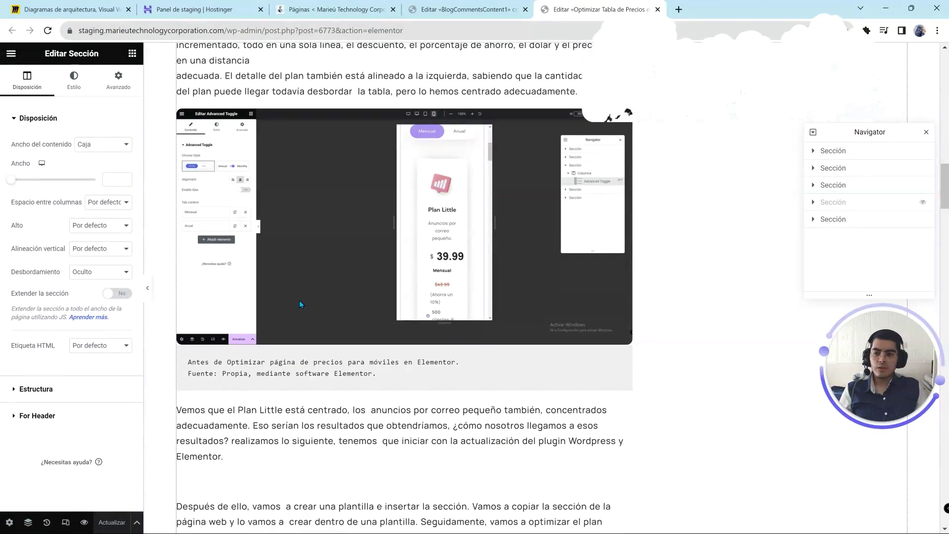
{"action": "scroll", "coordinate": [298, 302], "scroll_direction": "down", "scroll_amount": 7}
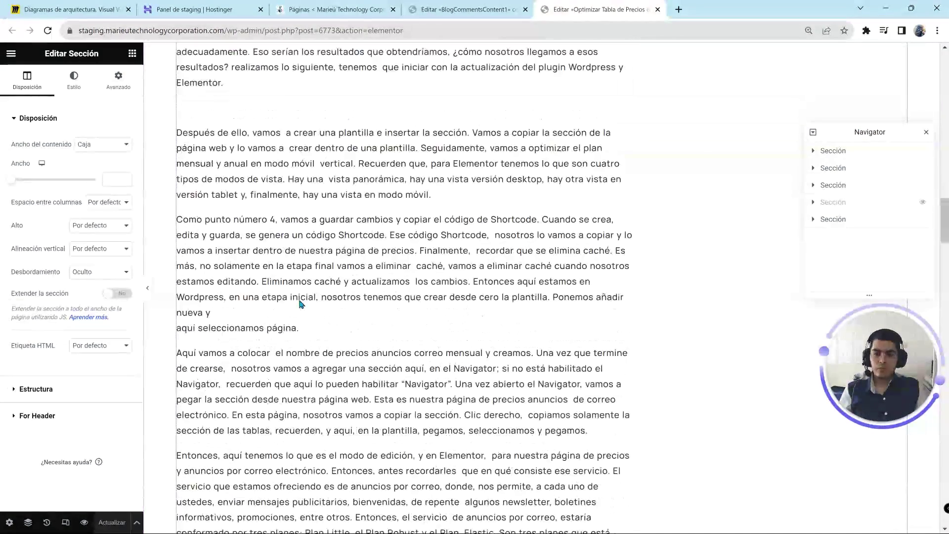
{"action": "scroll", "coordinate": [299, 302], "scroll_direction": "down", "scroll_amount": 10}
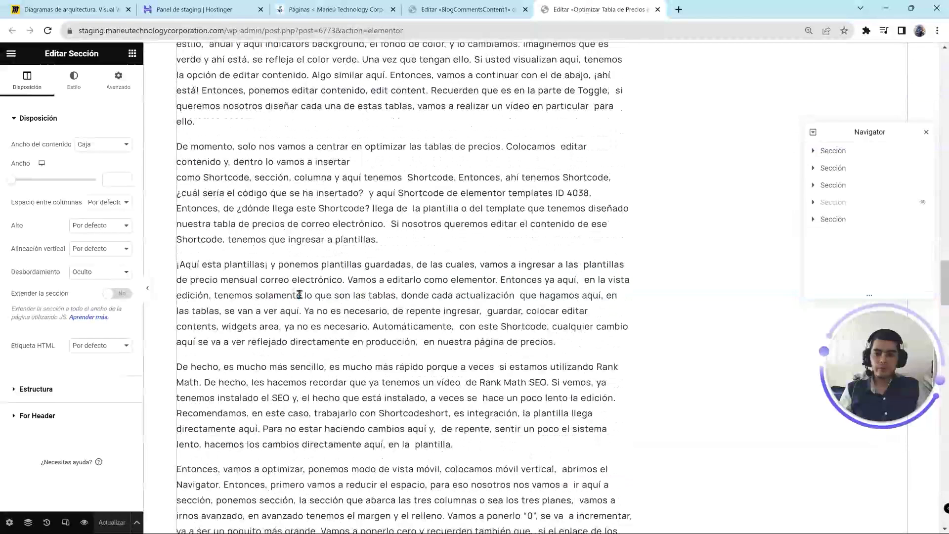
{"action": "scroll", "coordinate": [299, 295], "scroll_direction": "down", "scroll_amount": 18}
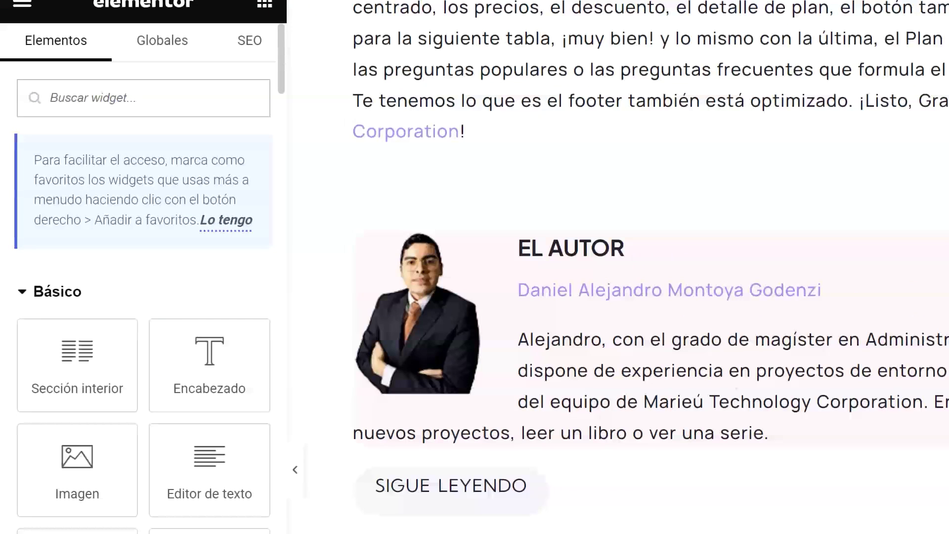
- Add a Shortcode widget below the related posts, just above the footer, and update the page
{"action": "type", "text": "shortco"}
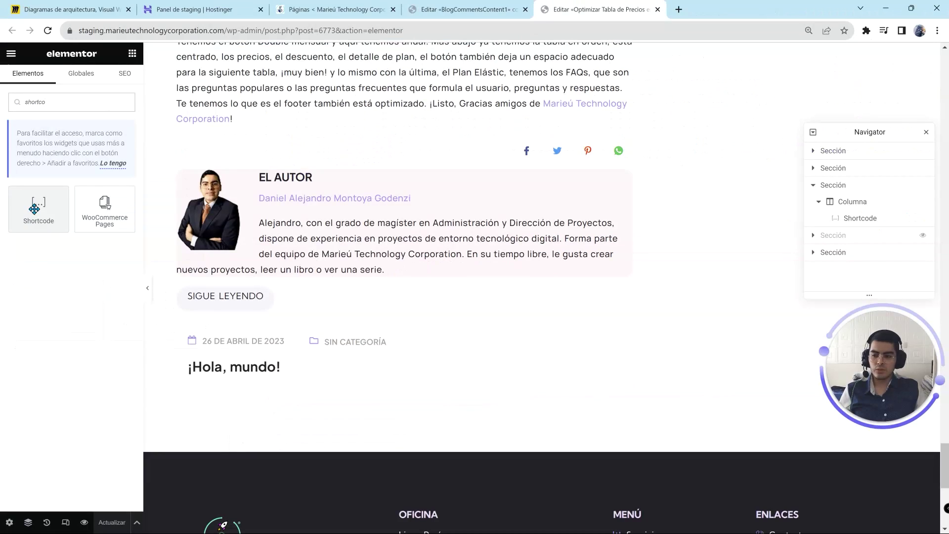
{"action": "left_click_drag", "start_coordinate": [34, 209], "coordinate": [291, 432]}
{"action": "scroll", "coordinate": [291, 432], "scroll_direction": "down", "scroll_amount": 3}
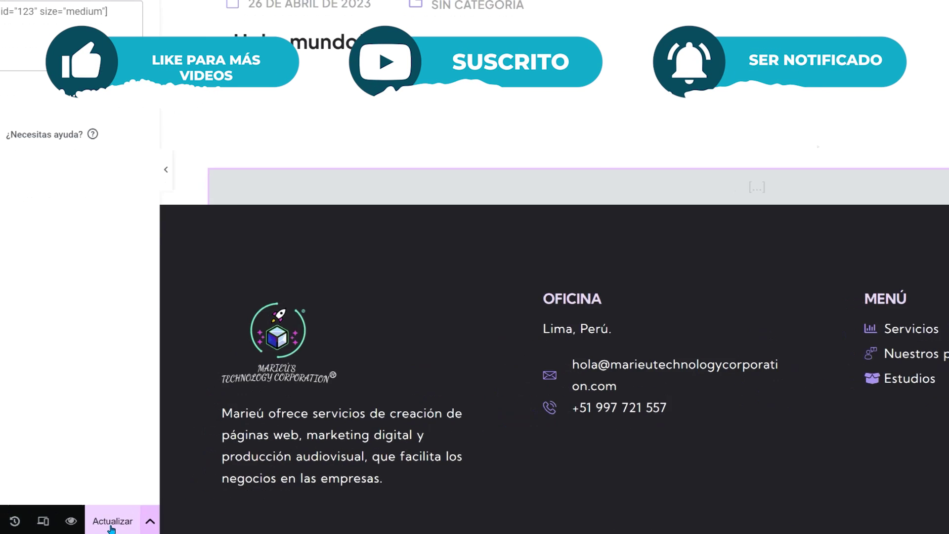
{"action": "left_click", "coordinate": [111, 522]}
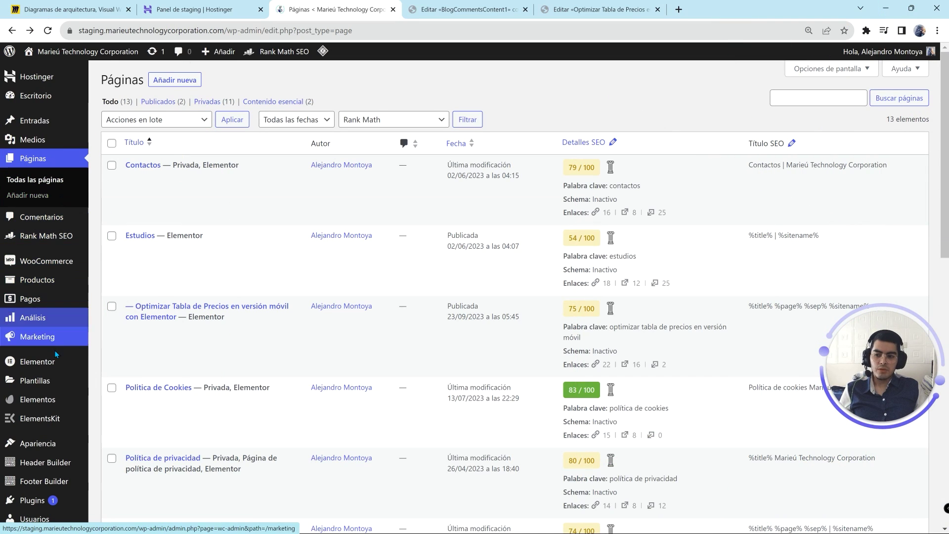
- Create a new saved template of type Página named BlogCommentsContent2
{"action": "left_click", "coordinate": [37, 381]}
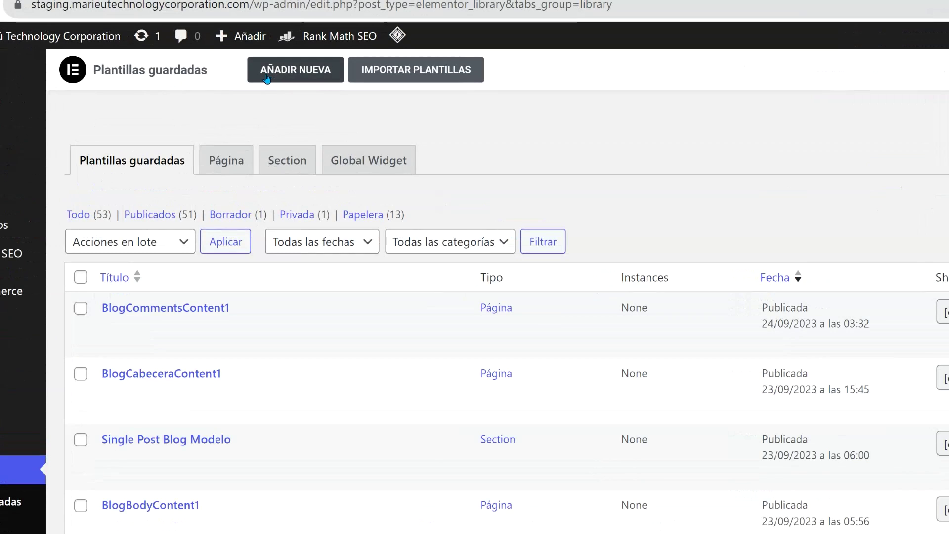
{"action": "left_click", "coordinate": [267, 78]}
{"action": "left_click", "coordinate": [721, 374]}
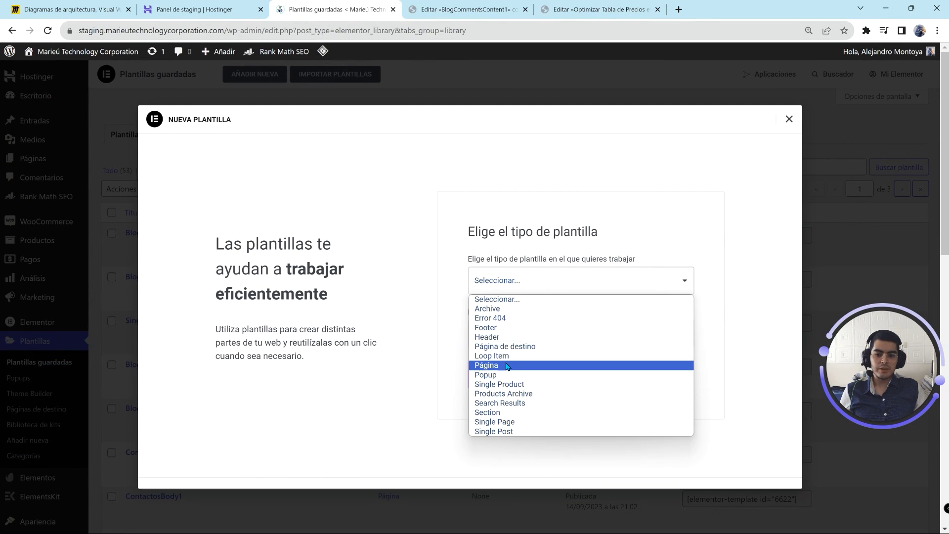
{"action": "left_click", "coordinate": [678, 507]}
{"action": "left_click", "coordinate": [856, 461]}
{"action": "type", "text": "BlogCommentsContent1"}
{"action": "left_click_drag", "start_coordinate": [474, 334], "coordinate": [489, 335]}
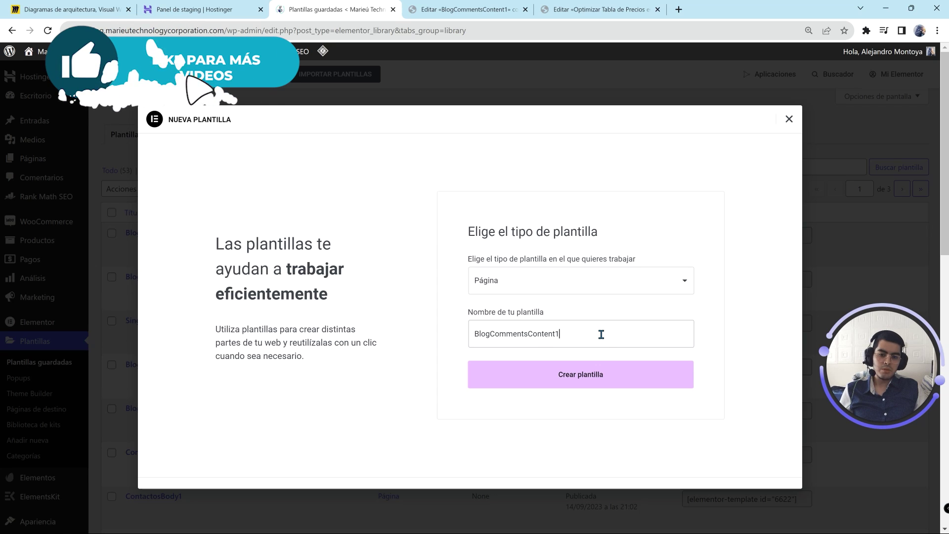
{"action": "key", "text": "BackSpace"}
{"action": "type", "text": "2"}
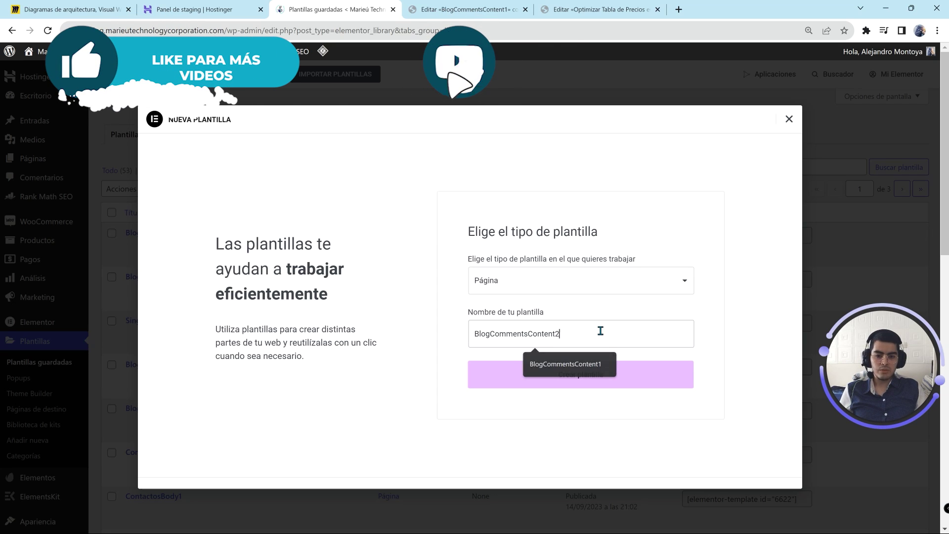
{"action": "left_click", "coordinate": [590, 378]}
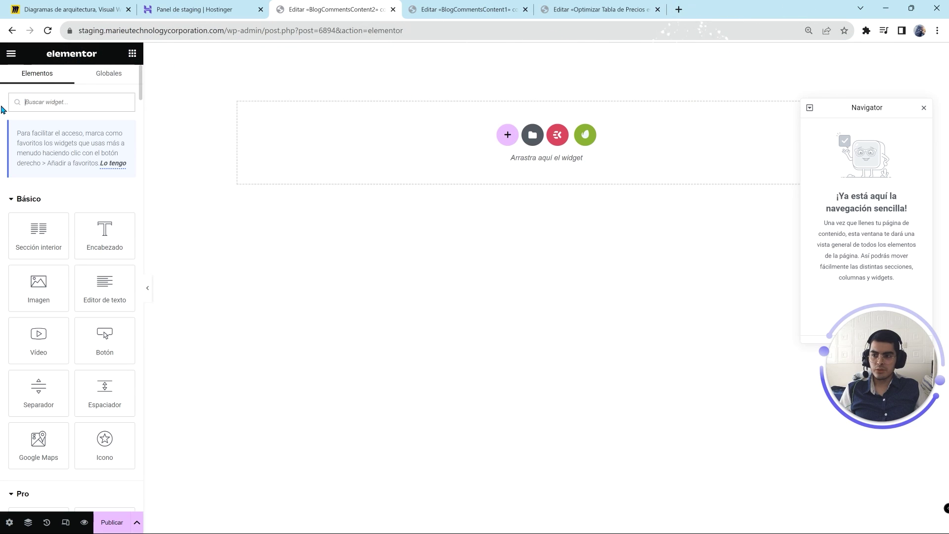
- Insert a Post Comments widget into the empty template and publish the template
{"action": "type", "text": "com"}
{"action": "key", "text": "BackSpace"}
{"action": "type", "text": "mm"}
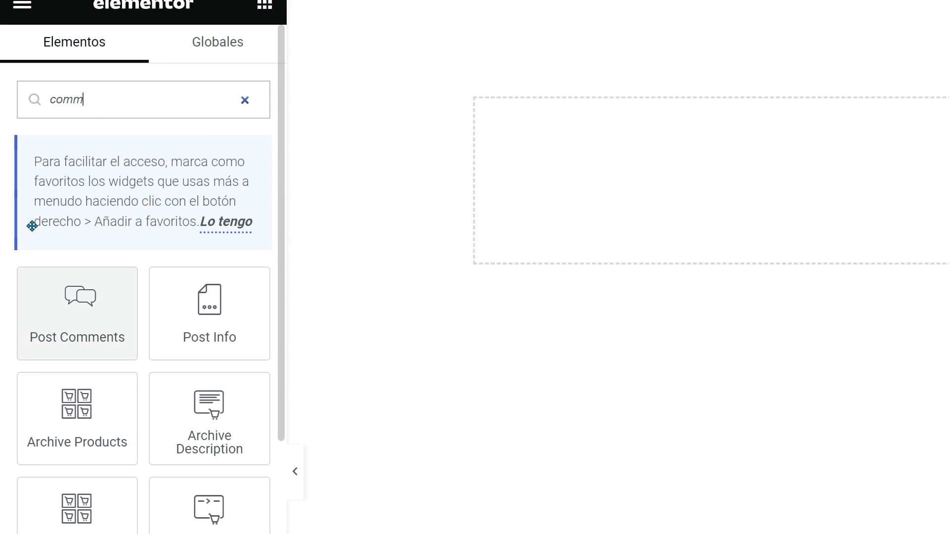
{"action": "left_click_drag", "start_coordinate": [109, 331], "coordinate": [890, 198]}
{"action": "left_click_drag", "start_coordinate": [445, 152], "coordinate": [445, 152]}
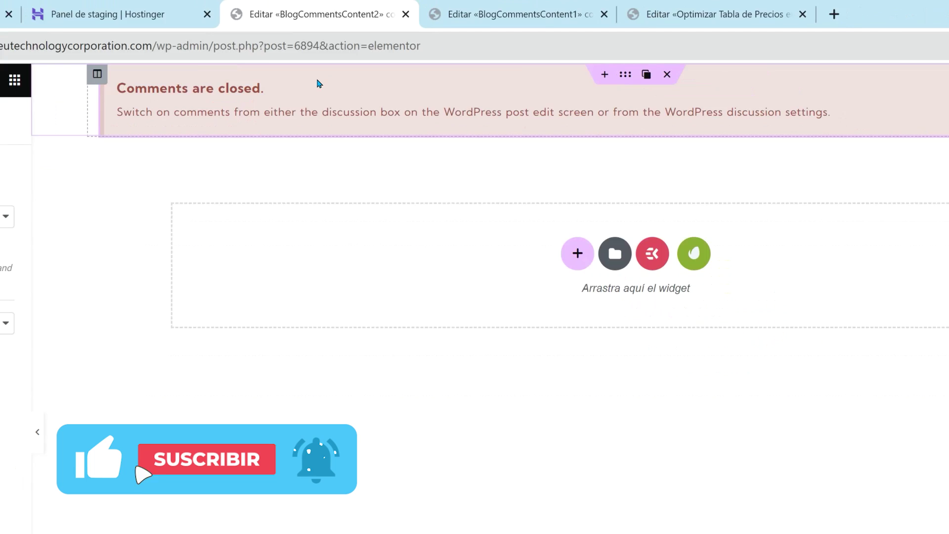
{"action": "left_click", "coordinate": [115, 519]}
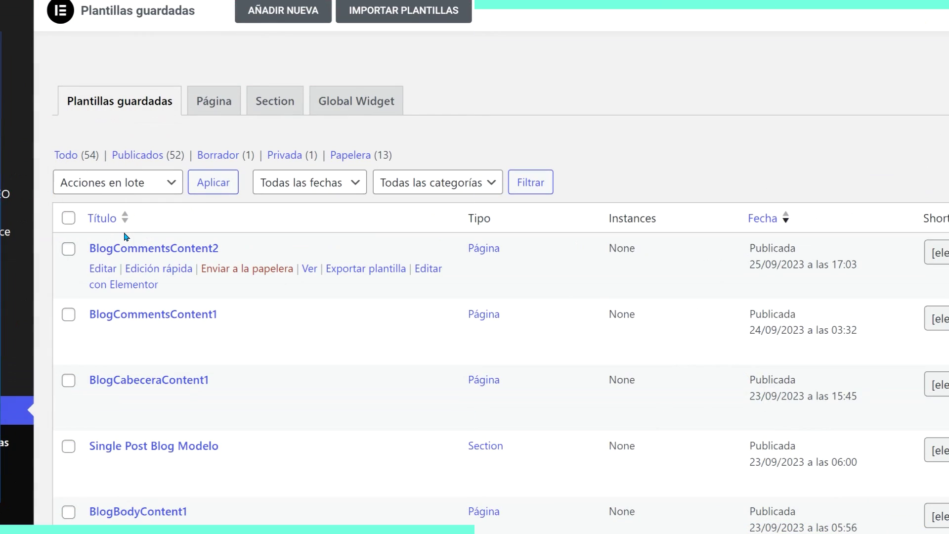
- Copy the BlogCommentsContent2 shortcode [elementor-template id="6894"] from the saved templates into the article page's new Shortcode widget
{"action": "left_click_drag", "start_coordinate": [125, 236], "coordinate": [219, 236]}
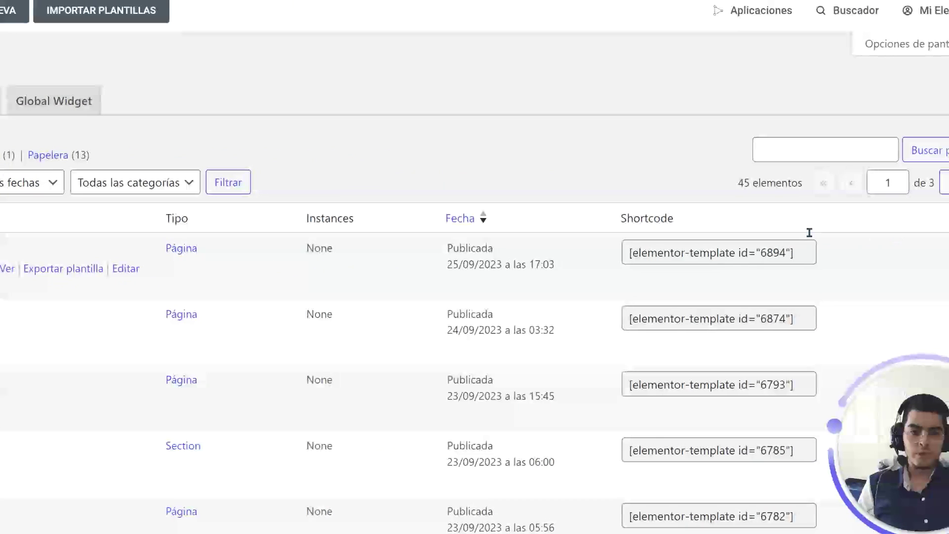
{"action": "left_click_drag", "start_coordinate": [814, 242], "coordinate": [725, 235]}
{"action": "key", "text": "ctrl+c"}
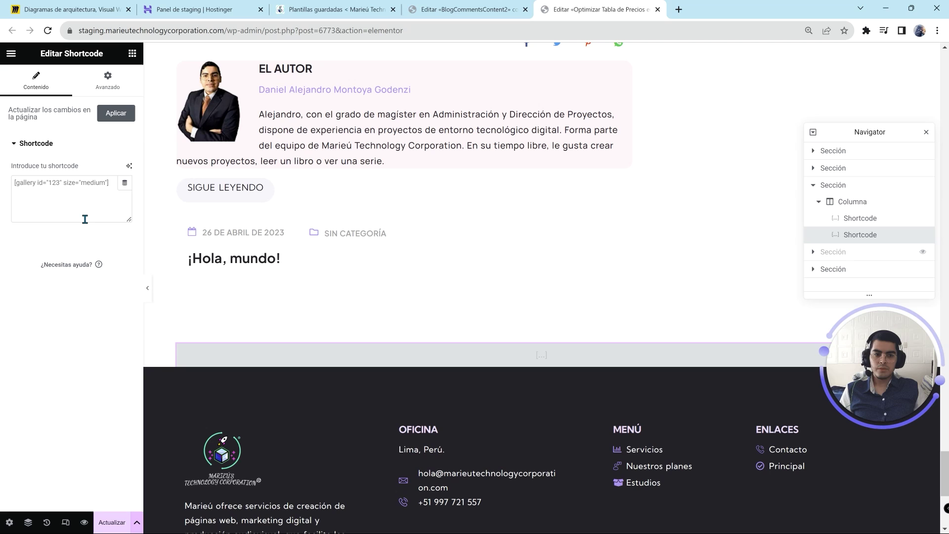
{"action": "left_click", "coordinate": [13, 197]}
{"action": "key", "text": "ctrl+v"}
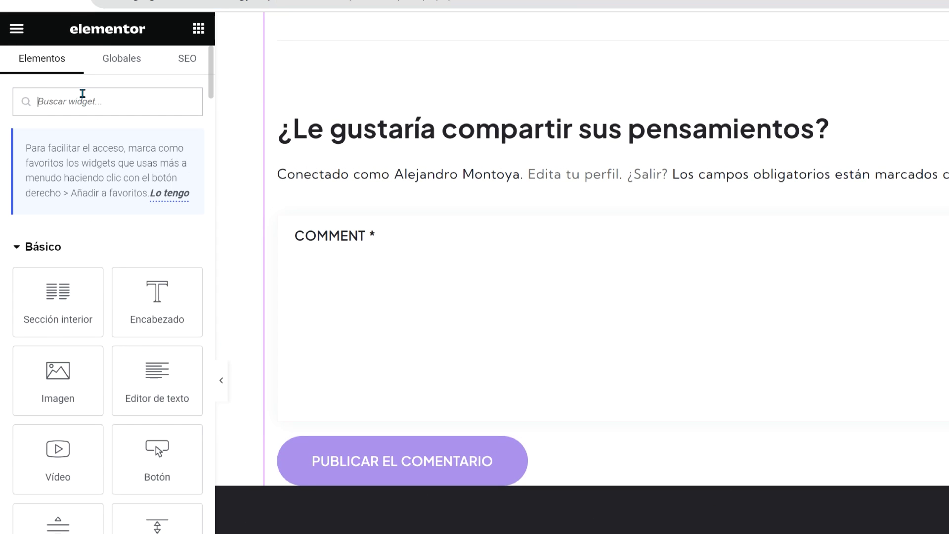
- Add an Espaciador widget below the comment form and set its space to 20 px
{"action": "left_click", "coordinate": [80, 101]}
{"action": "type", "text": "espad"}
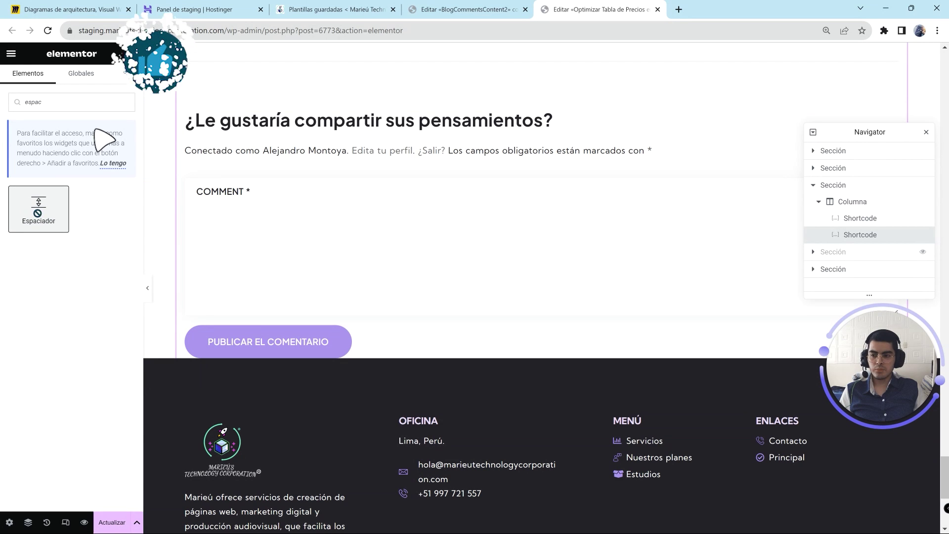
{"action": "left_click_drag", "start_coordinate": [55, 260], "coordinate": [597, 475]}
{"action": "left_click_drag", "start_coordinate": [399, 352], "coordinate": [397, 350]}
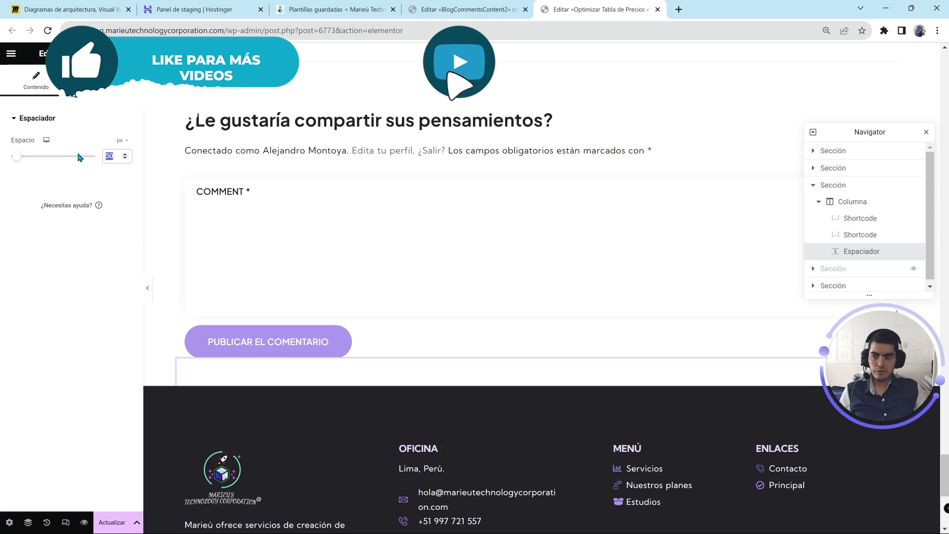
{"action": "double_click", "coordinate": [109, 156]}
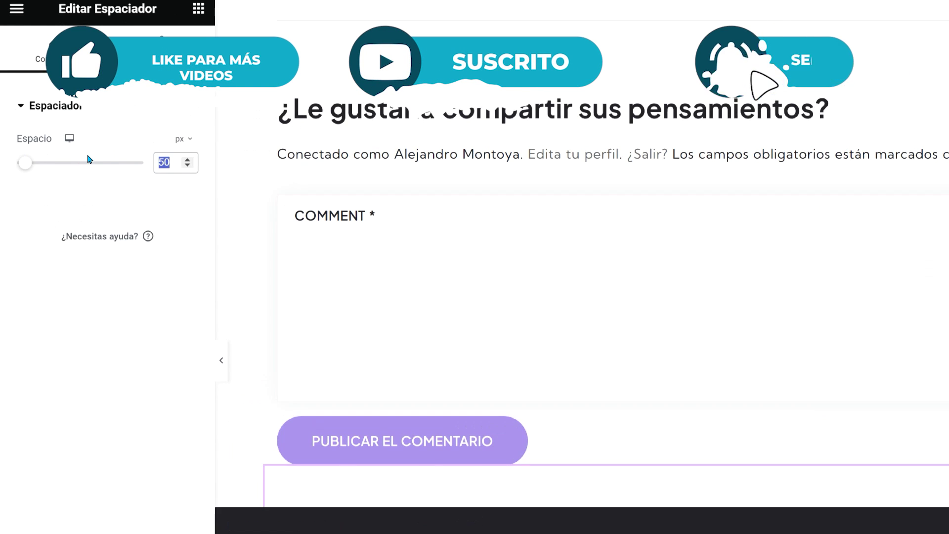
{"action": "type", "text": "20"}
{"action": "scroll", "coordinate": [385, 317], "scroll_direction": "up", "scroll_amount": 1}
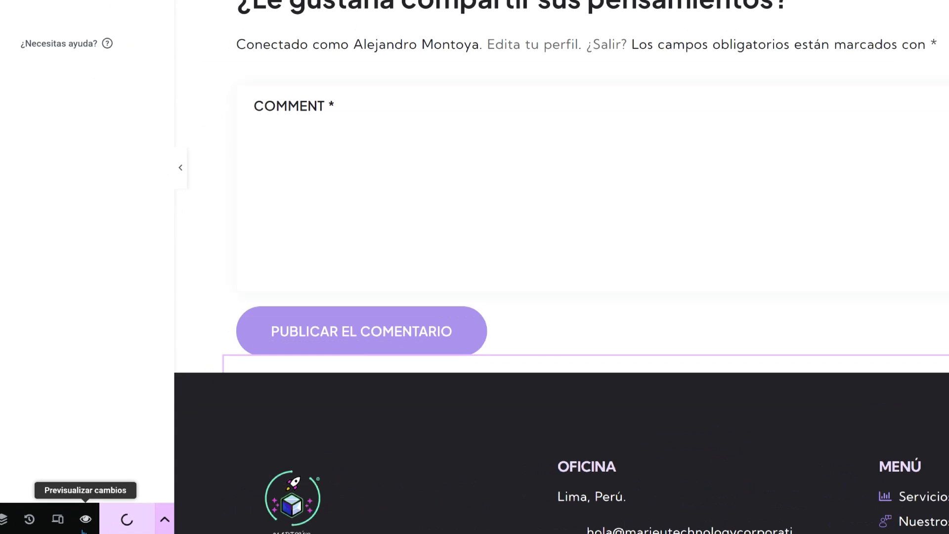
- Preview the article page and inspect the comment form above the footer
{"action": "left_click", "coordinate": [84, 520]}
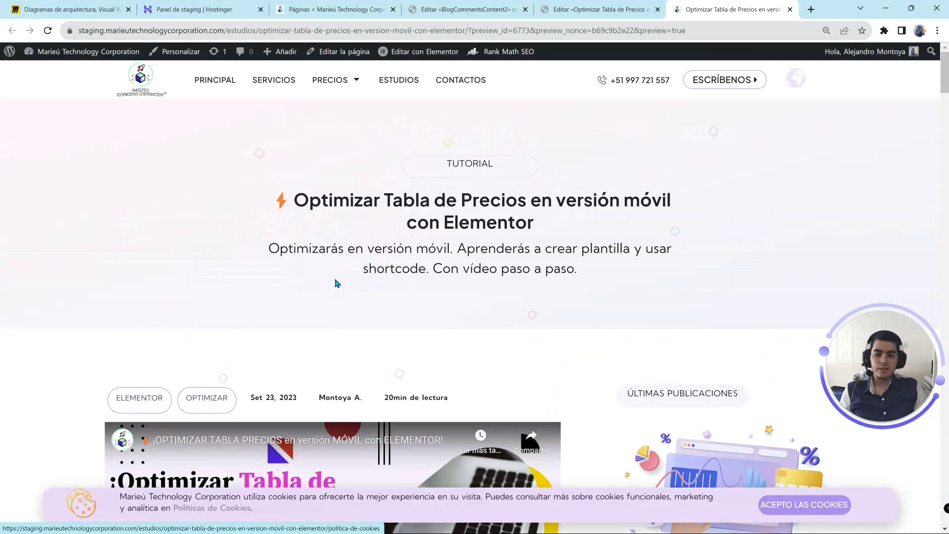
{"action": "scroll", "coordinate": [338, 282], "scroll_direction": "down", "scroll_amount": 20}
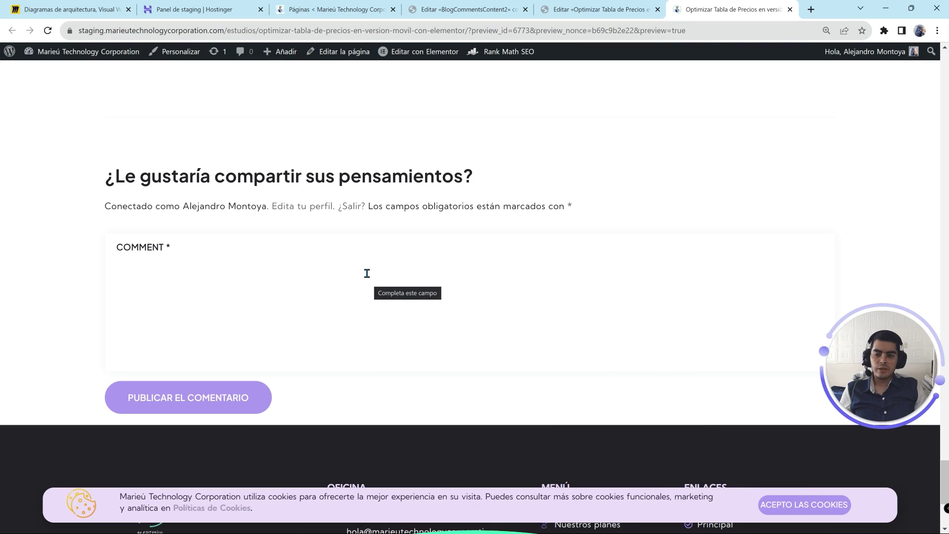
- Examine the comment form's heading "¿Le gustaría compartir sus pensamientos?" in the article preview
{"action": "left_click_drag", "start_coordinate": [474, 177], "coordinate": [89, 184]}
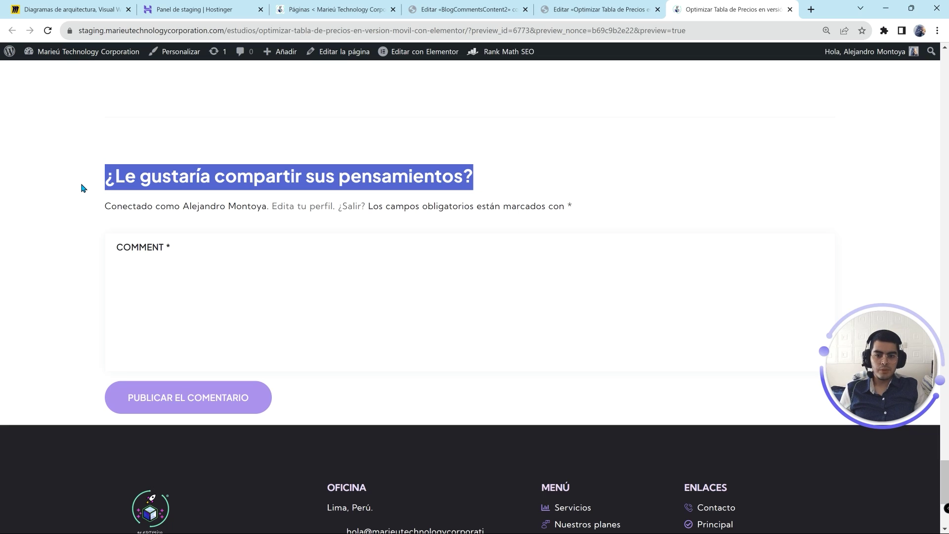
{"action": "left_click", "coordinate": [513, 185]}
{"action": "scroll", "coordinate": [513, 186], "scroll_direction": "up", "scroll_amount": 2}
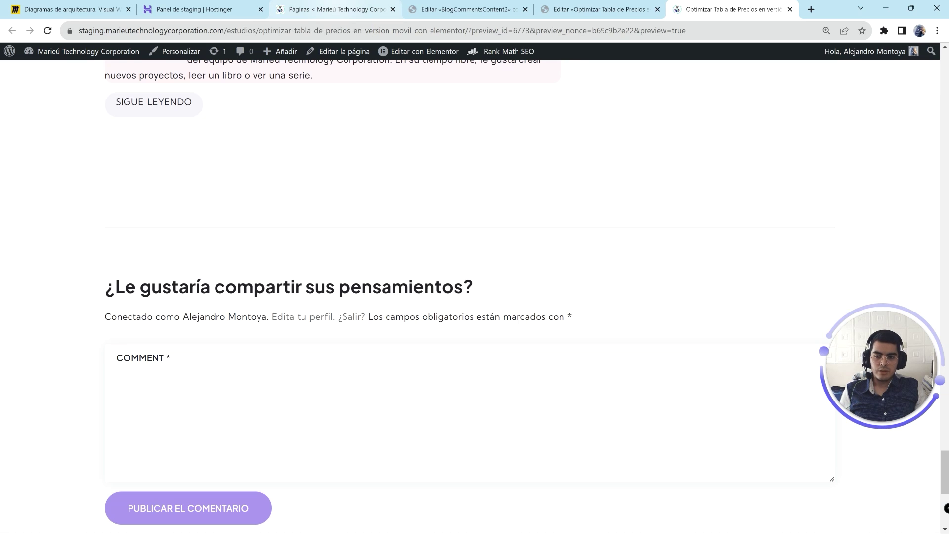
- Open the Sandbox theme's comments.php in the WordPress theme editor and copy the title_reply text "¿Le gustaría compartir sus pensamientos?"
{"action": "left_click", "coordinate": [331, 9]}
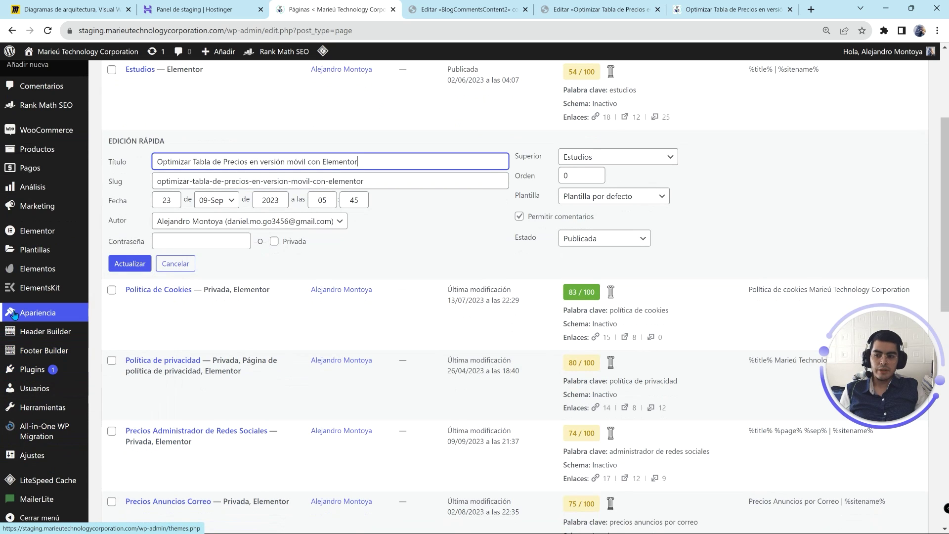
{"action": "mouse_move", "coordinate": [11, 313]}
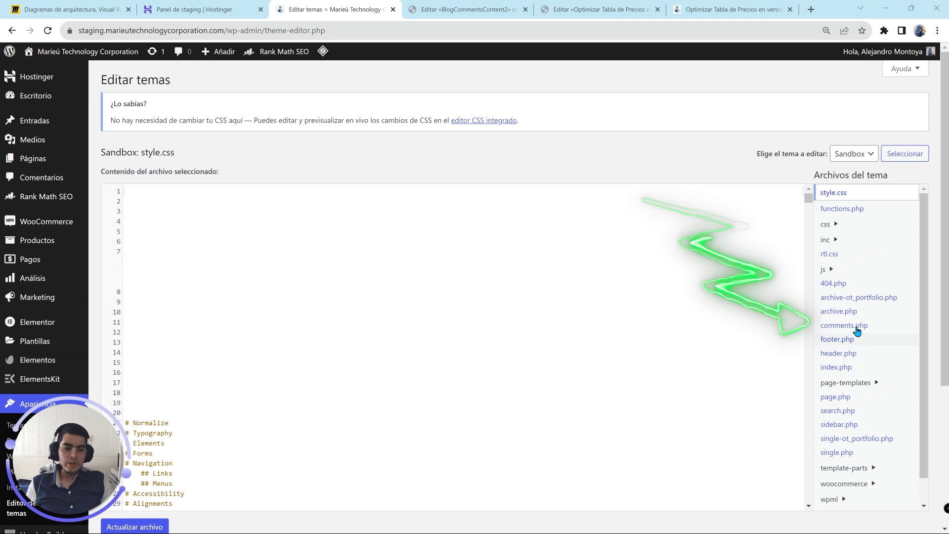
{"action": "left_click", "coordinate": [859, 328]}
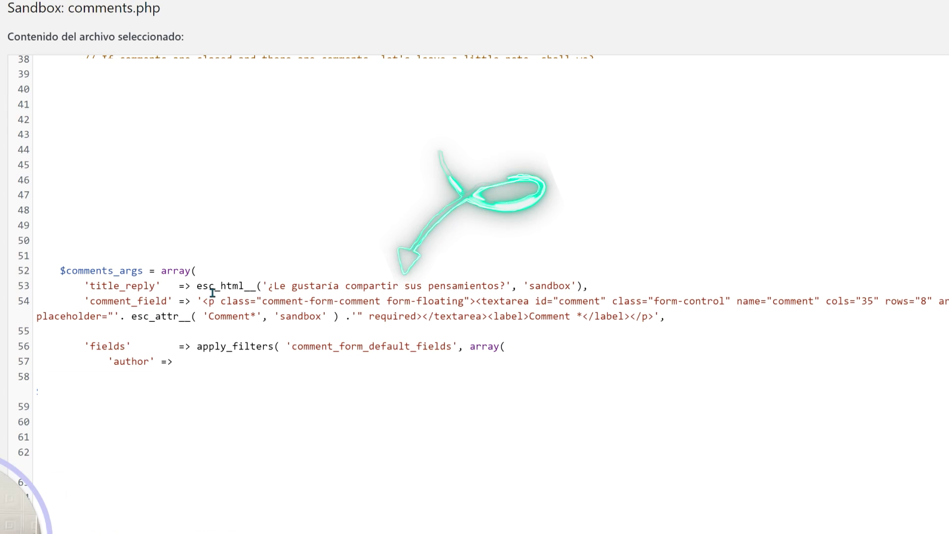
{"action": "left_click_drag", "start_coordinate": [271, 289], "coordinate": [431, 287]}
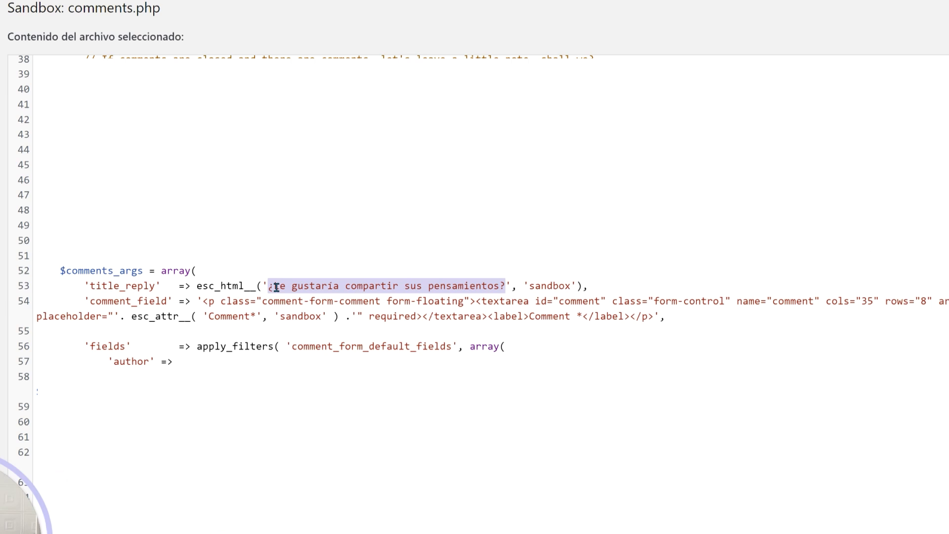
{"action": "key", "text": "ctrl+c"}
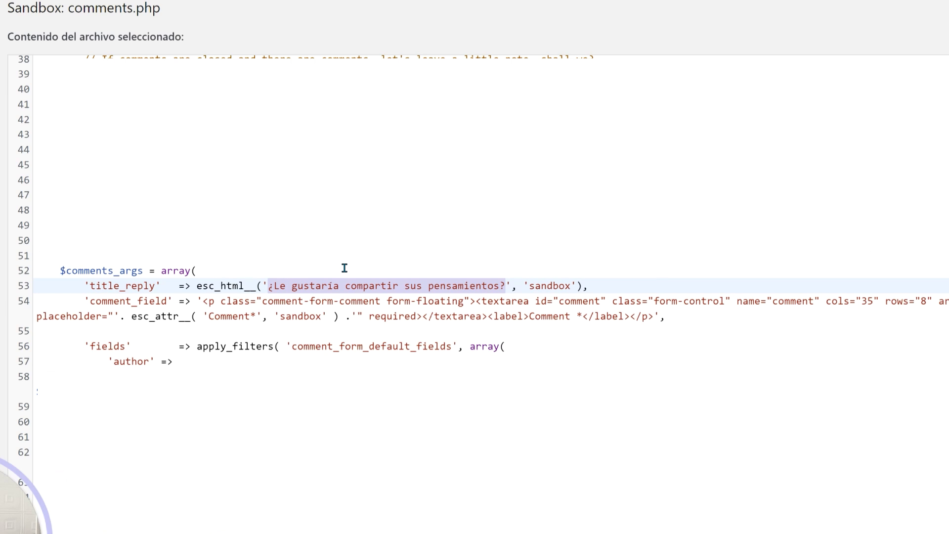